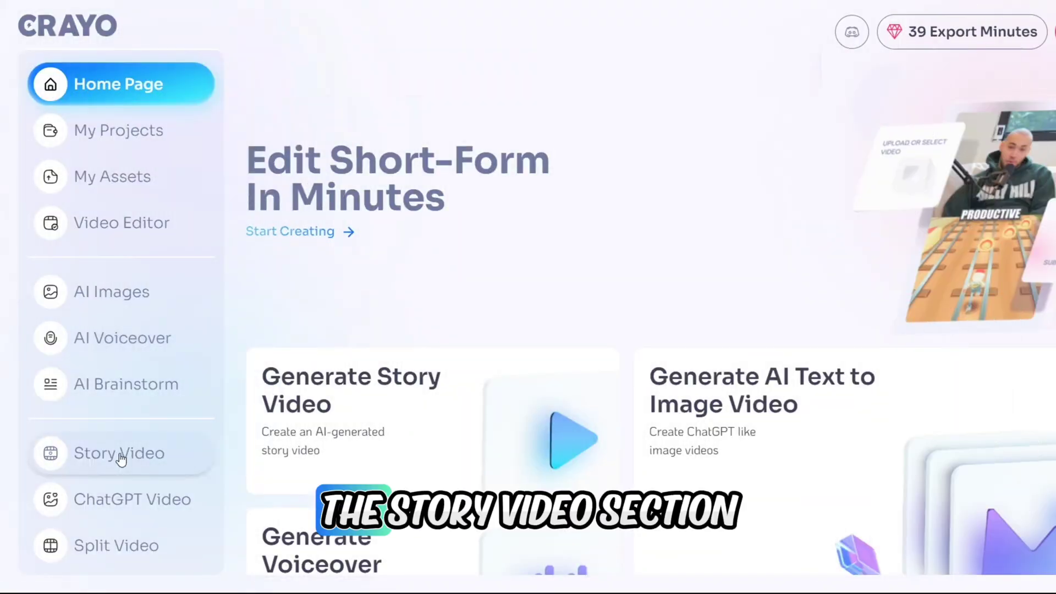
Step: Open the Story Video creator from the left sidebar
{"action": "left_click", "coordinate": [120, 456]}
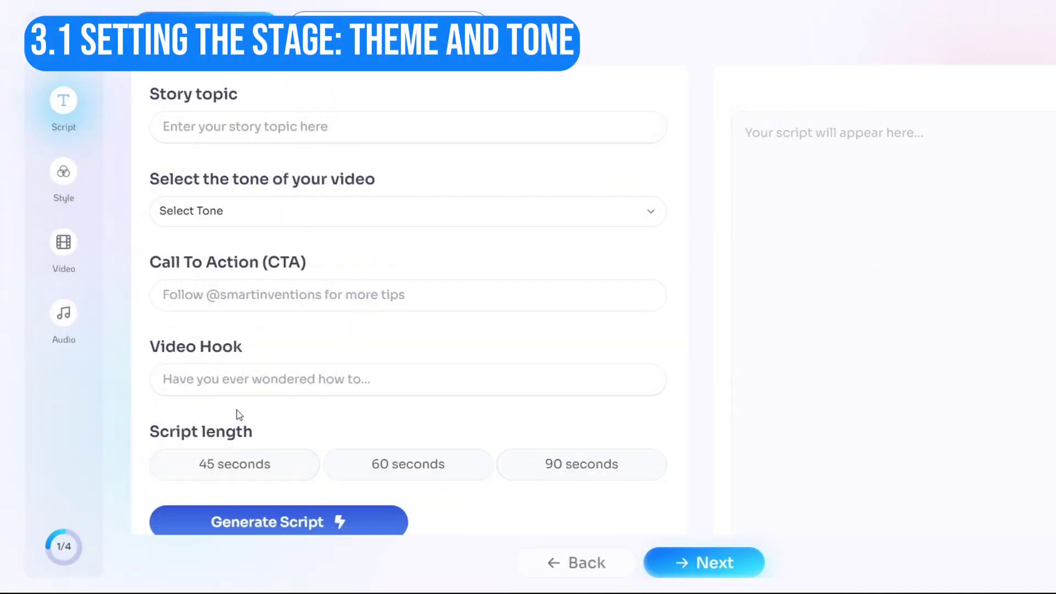
Step: Enter the story topic 'Youtube new Music Library Add Commercial Music' and choose the Suspense tone
{"action": "left_click", "coordinate": [236, 126]}
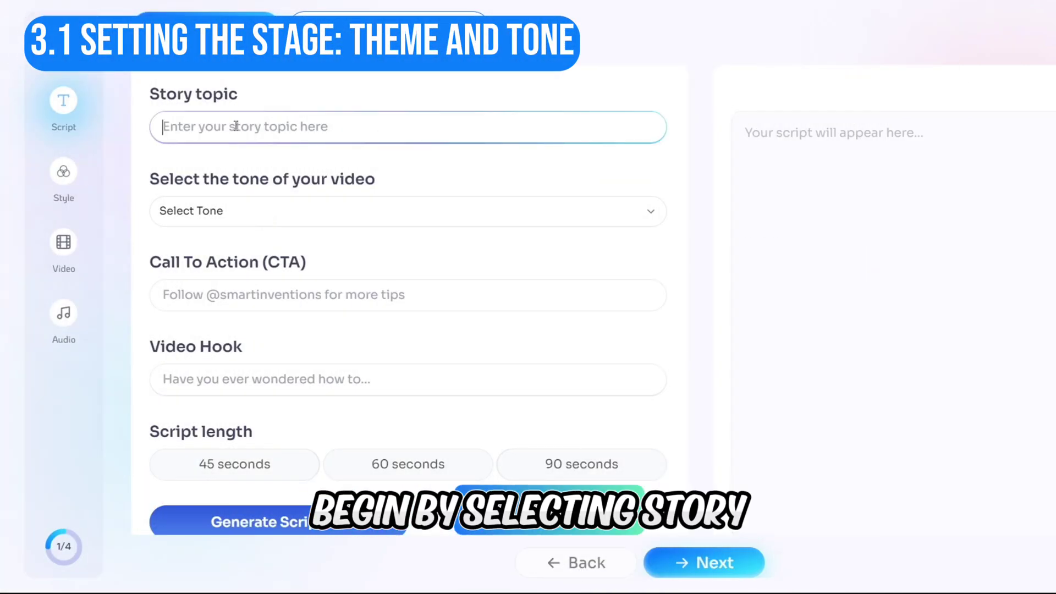
{"action": "type", "text": "Youtube new Mus"}
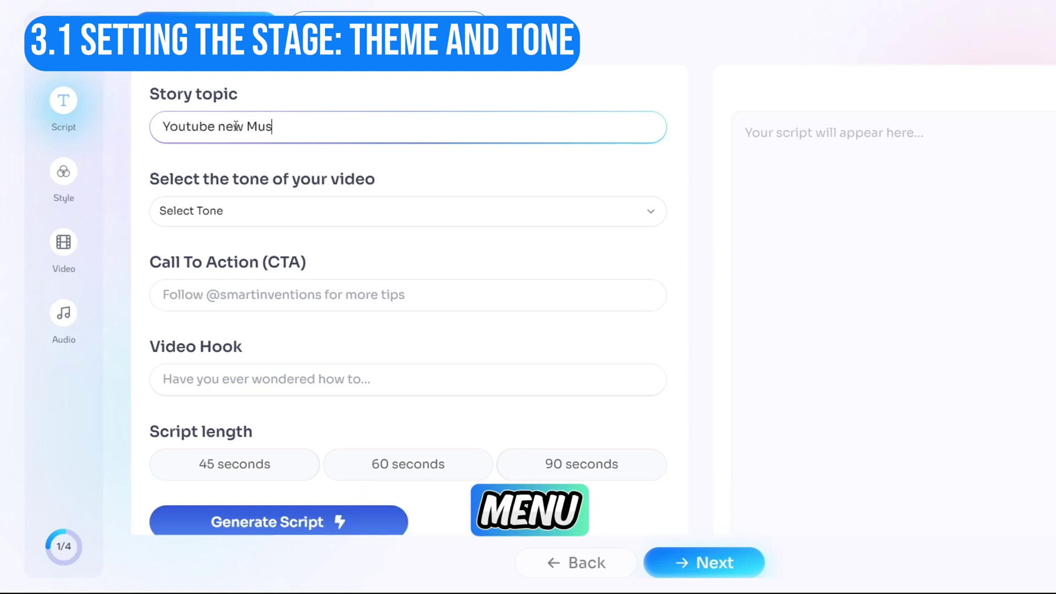
{"action": "type", "text": "ic Library Add Commercial Music"}
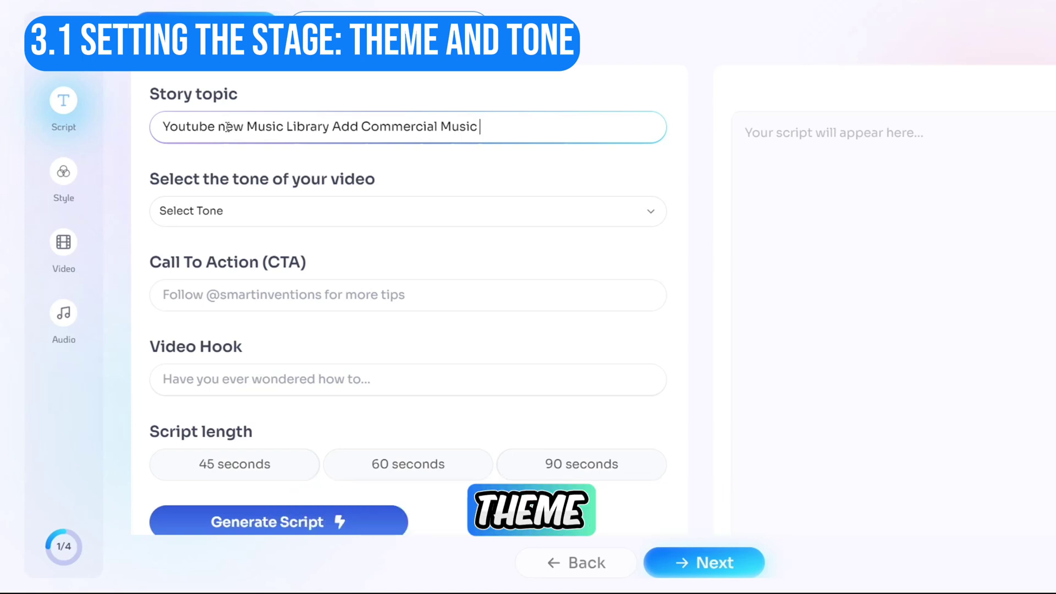
{"action": "left_click", "coordinate": [360, 211]}
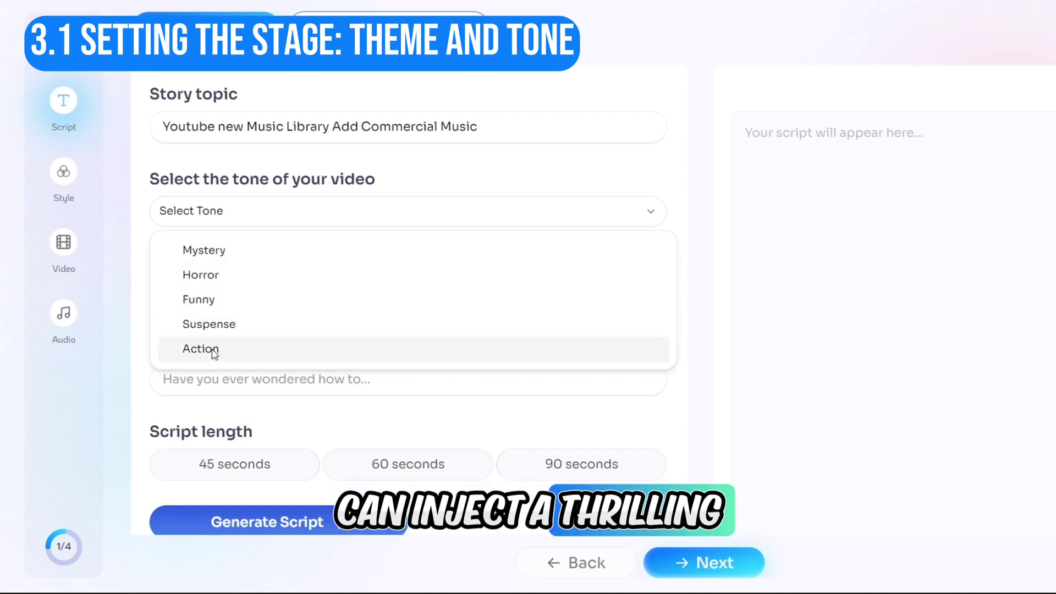
{"action": "left_click", "coordinate": [232, 330]}
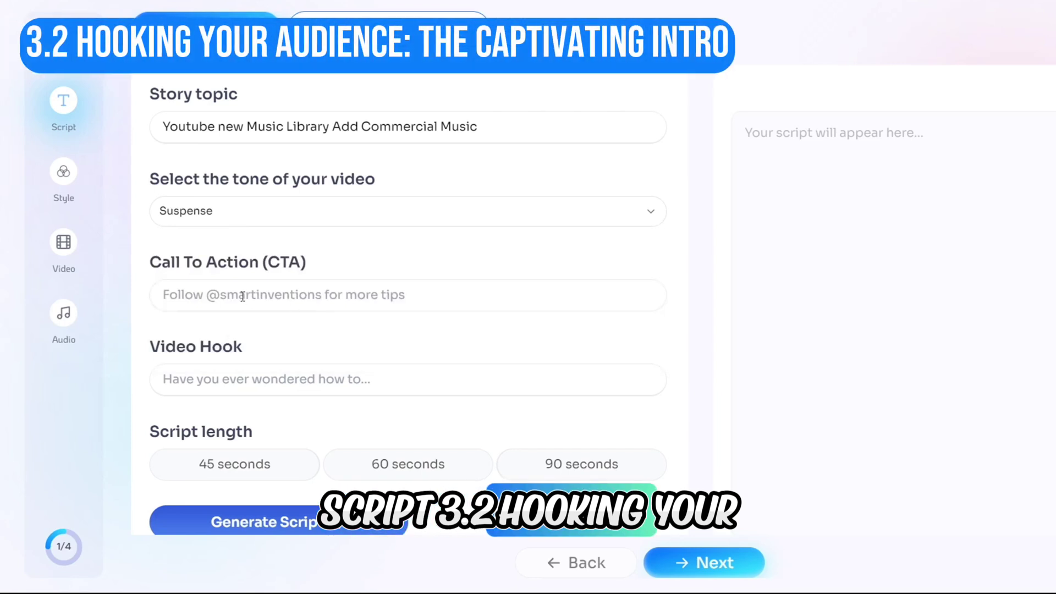
Step: Write a hook asking whether viewers know YouTube may grant rights to commercial music from artists
{"action": "left_click", "coordinate": [312, 384]}
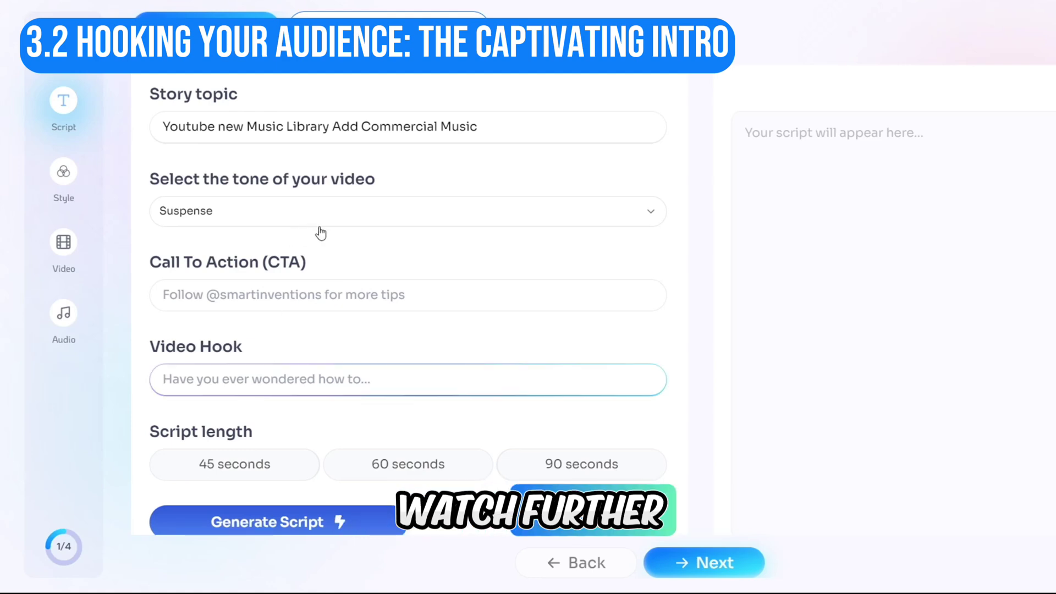
{"action": "type", "text": "Did you know you"}
{"action": "key", "text": "BackSpace"}
{"action": "key", "text": "BackSpace"}
{"action": "key", "text": "BackSpace"}
{"action": "key", "text": "BackSpace"}
{"action": "type", "text": "YouT"}
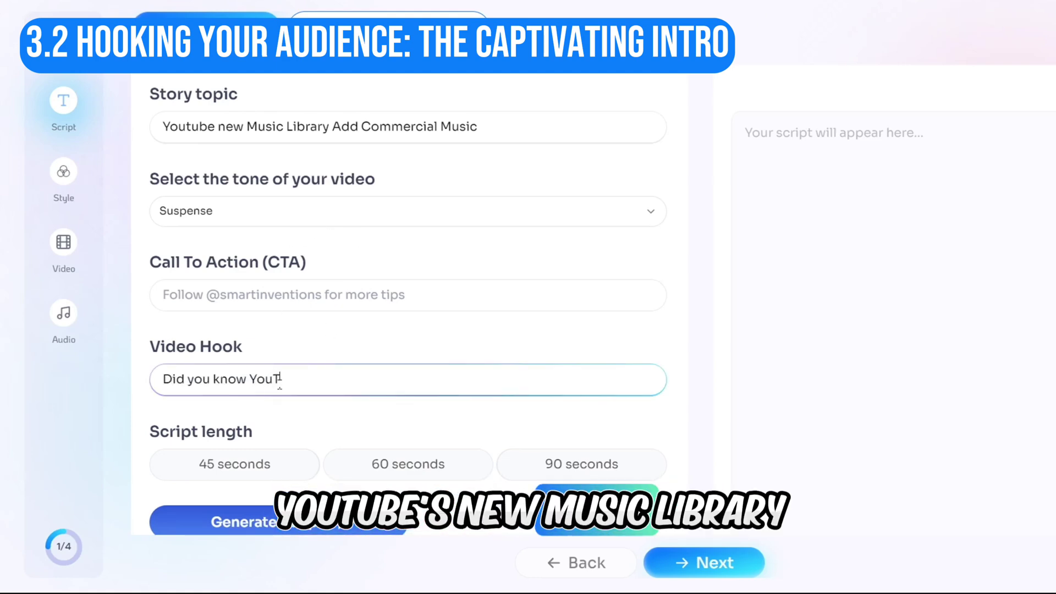
{"action": "type", "text": "ube ar considering giving you the rights t"}
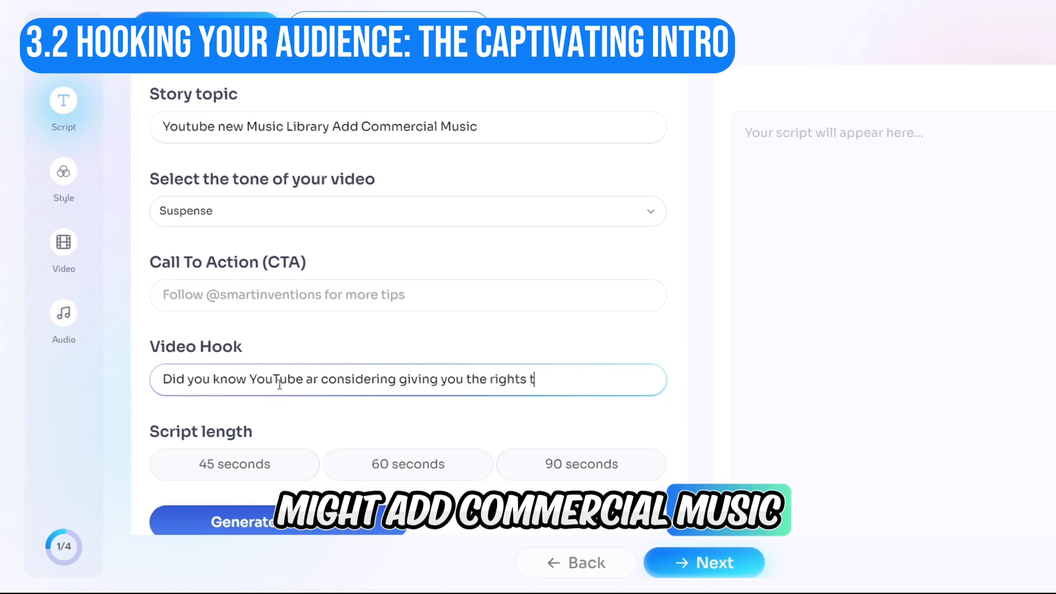
{"action": "type", "text": "o use commercial pop"}
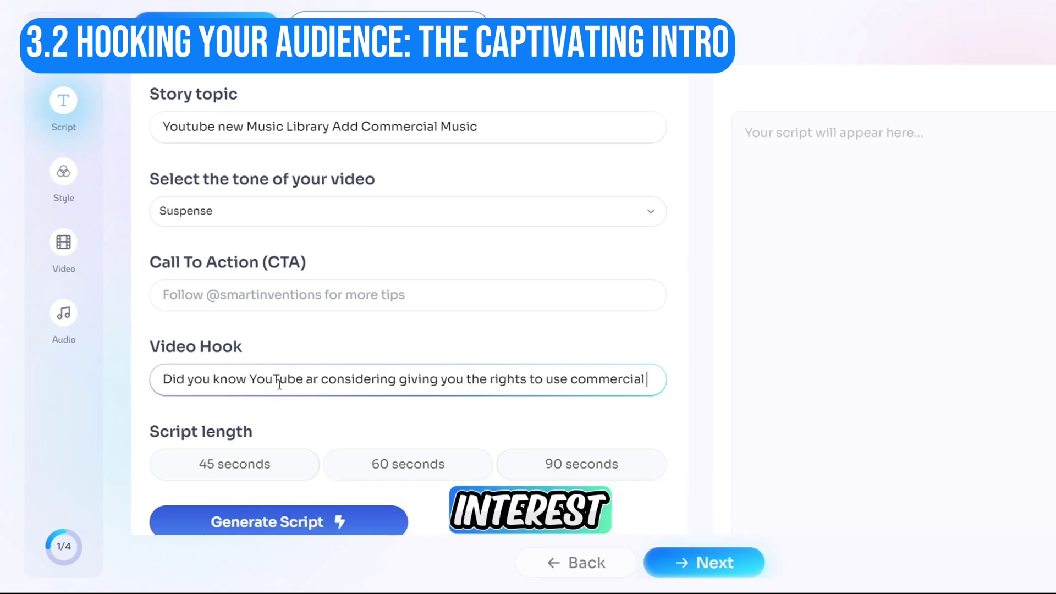
{"action": "key", "text": "BackSpace"}
{"action": "key", "text": "BackSpace"}
{"action": "key", "text": "BackSpace"}
{"action": "type", "text": "music"}
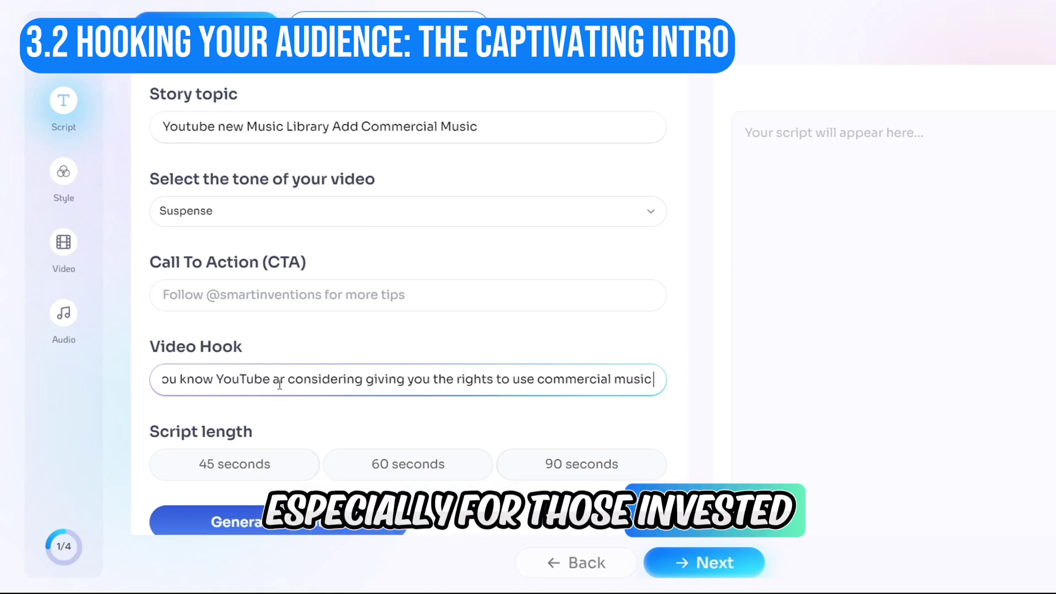
{"action": "type", "text": " from music artists"}
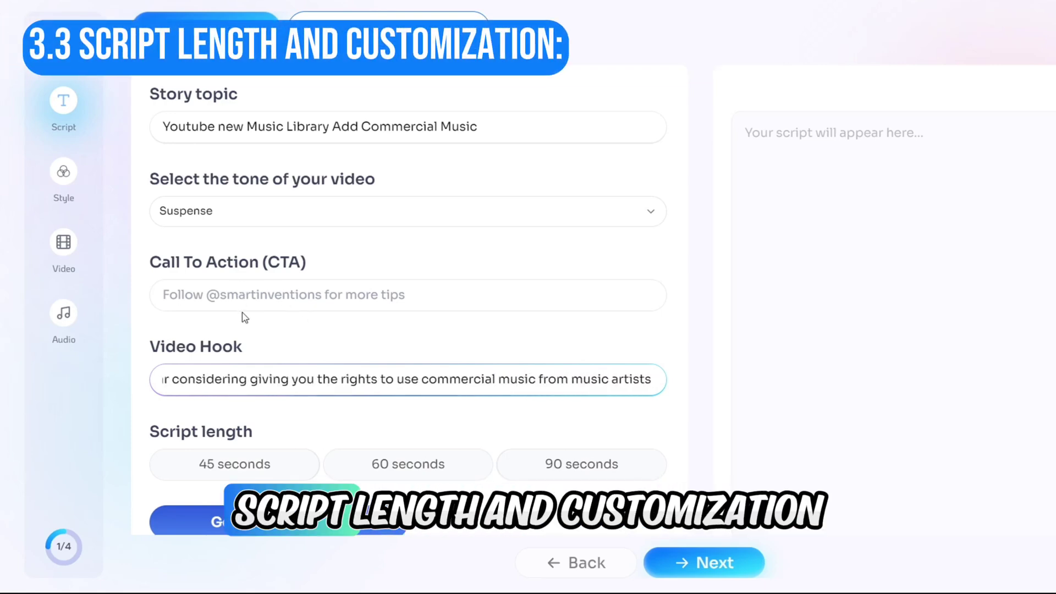
{"action": "left_click", "coordinate": [184, 296]}
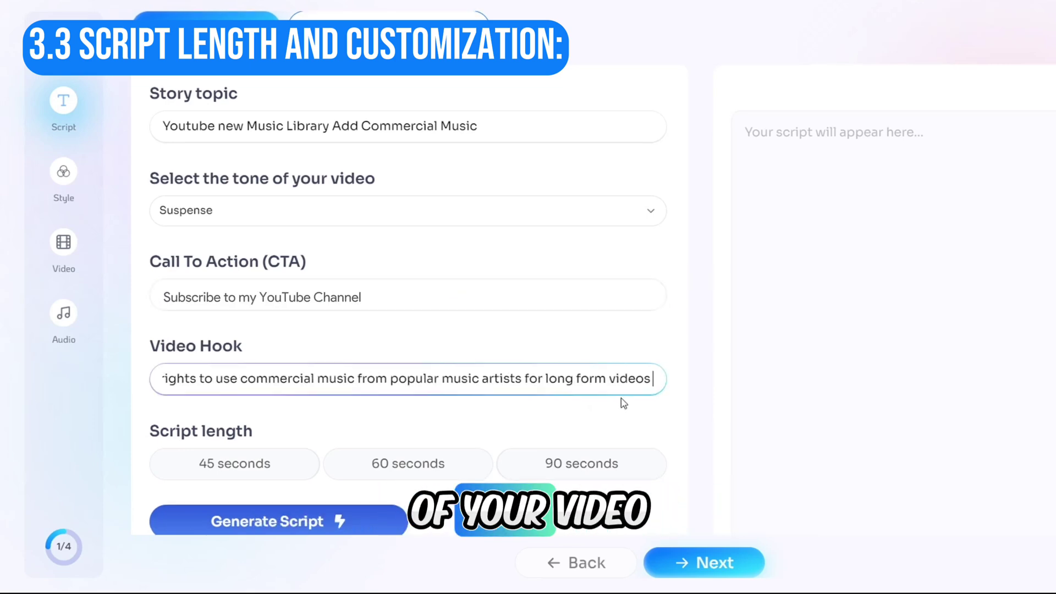
Step: Choose the 45-second script length
{"action": "scroll", "coordinate": [623, 403], "scroll_direction": "down", "scroll_amount": 1}
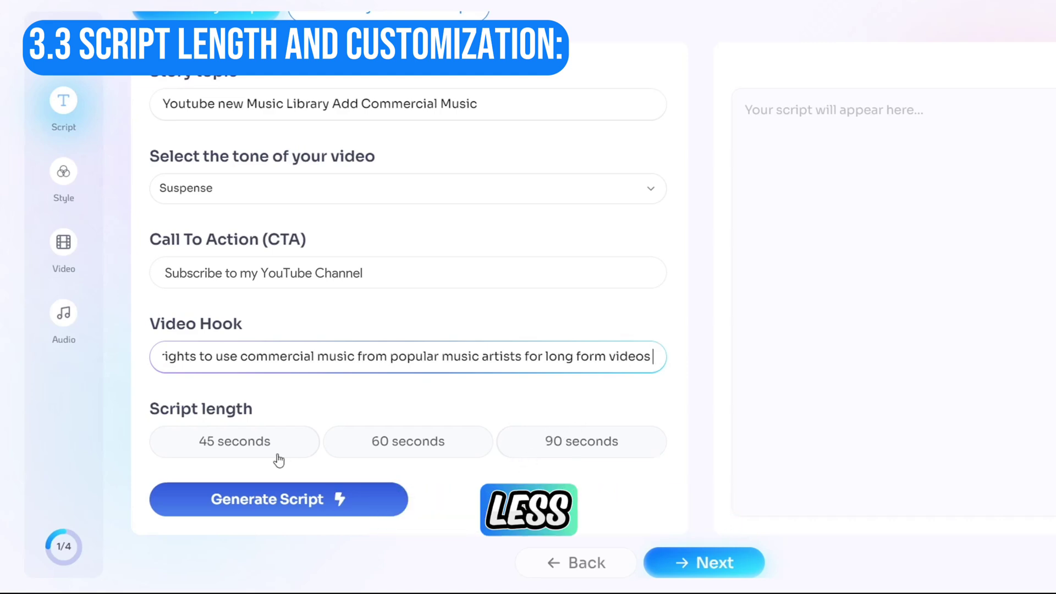
{"action": "left_click", "coordinate": [244, 446]}
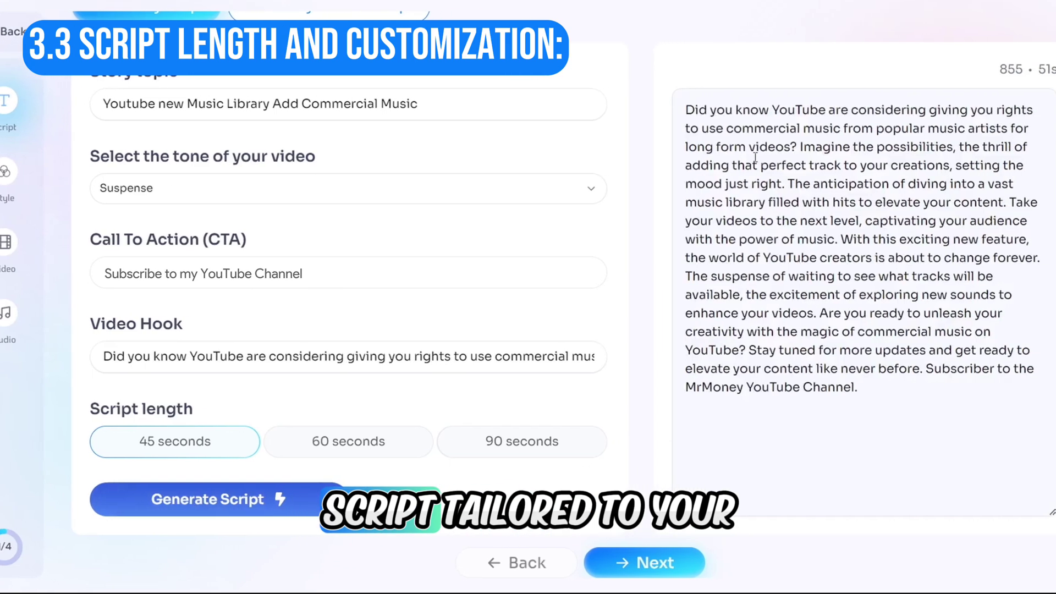
Step: Shorten the script's closing subscribe line and continue to the Background Video step
{"action": "left_click", "coordinate": [747, 257]}
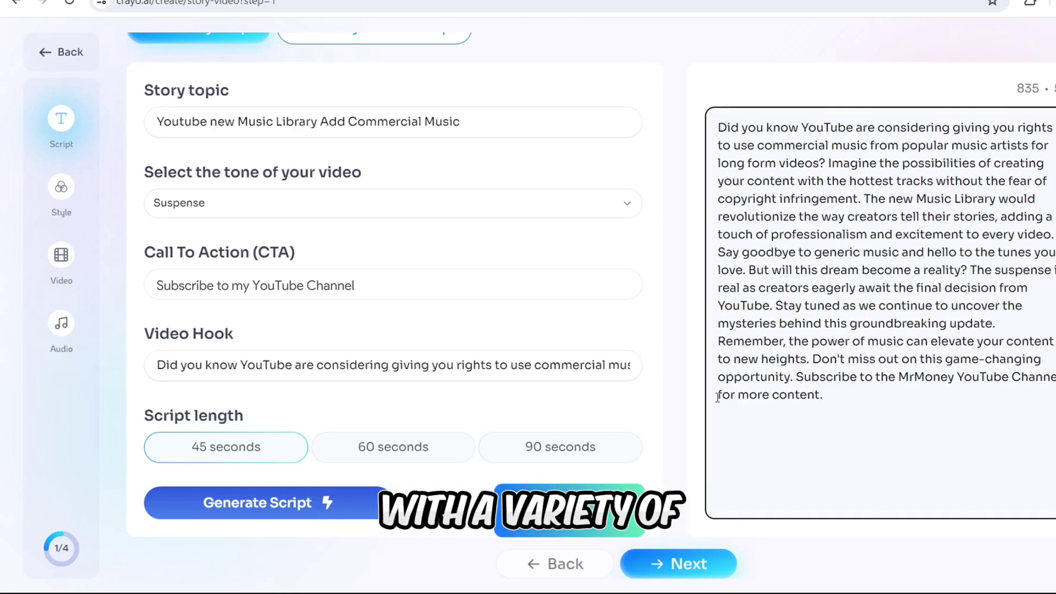
{"action": "left_click", "coordinate": [667, 564]}
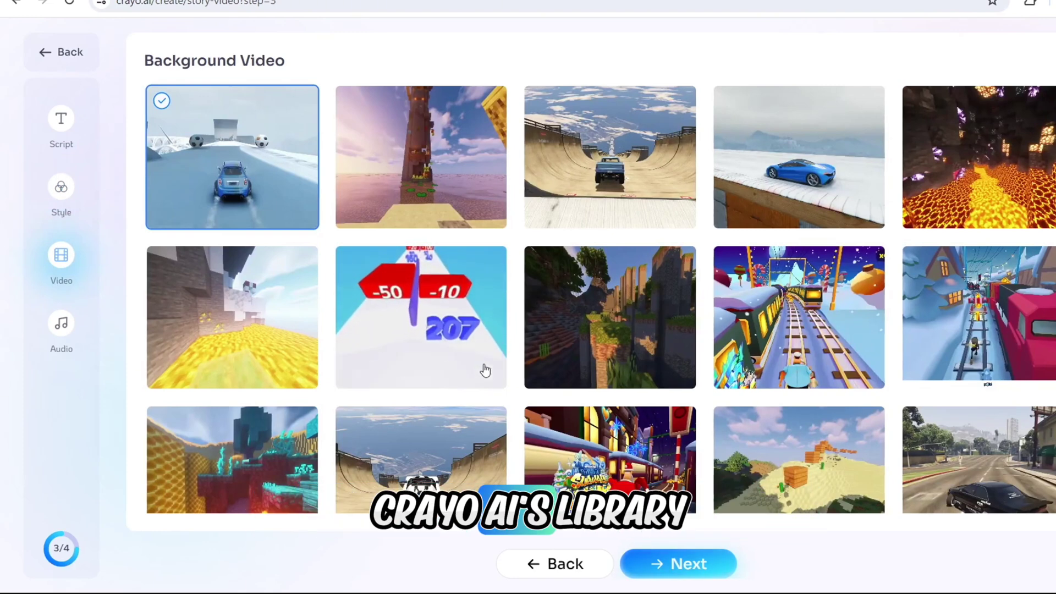
Step: Replace the second image prompt with 'bug bunny fans will love multiversus'
{"action": "scroll", "coordinate": [483, 370], "scroll_direction": "down", "scroll_amount": 1}
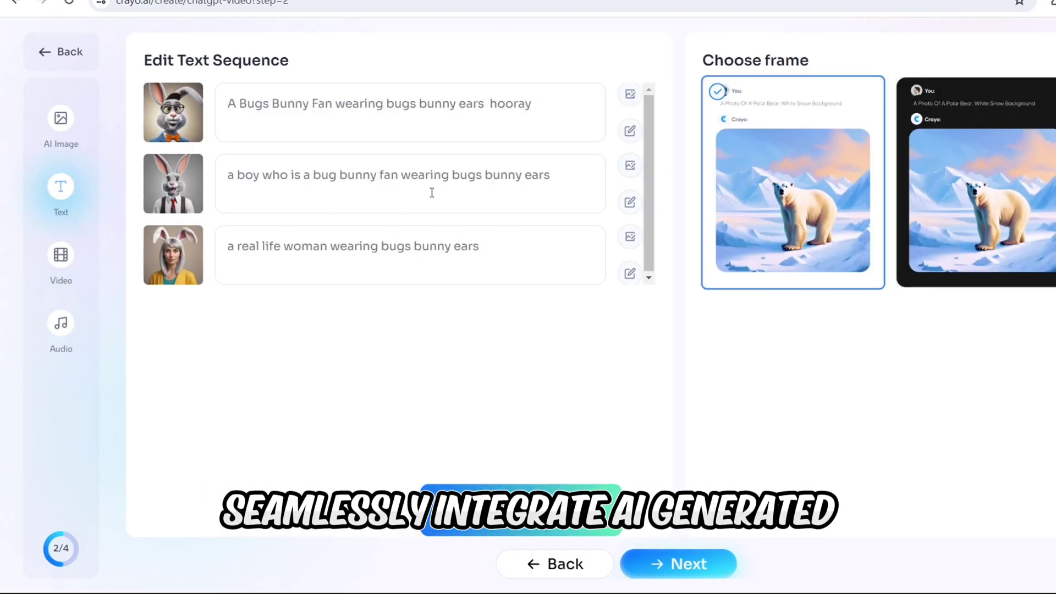
{"action": "left_click_drag", "start_coordinate": [594, 180], "coordinate": [195, 204]}
{"action": "type", "text": "bug bunny fans will l"}
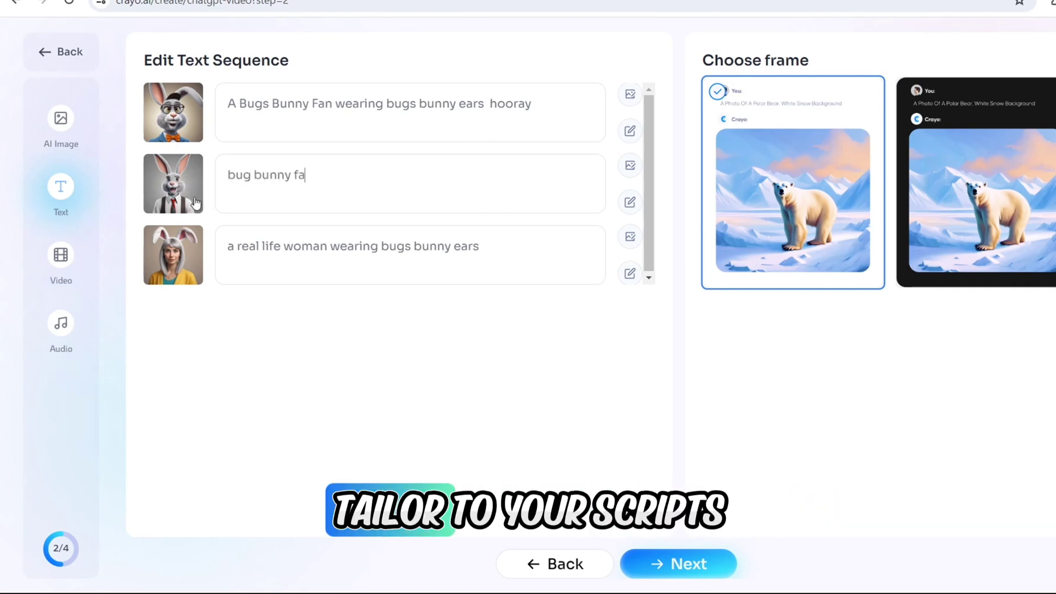
{"action": "type", "text": "ove multiversus"}
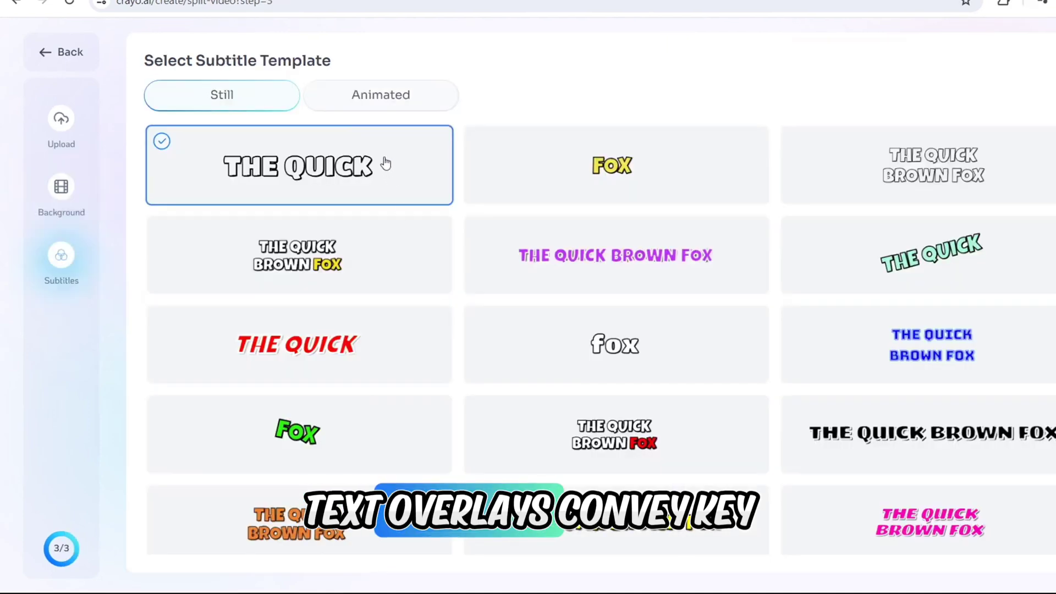
Step: Choose the animated subtitle style with red FOX text and keep the chosen background
{"action": "left_click", "coordinate": [370, 99]}
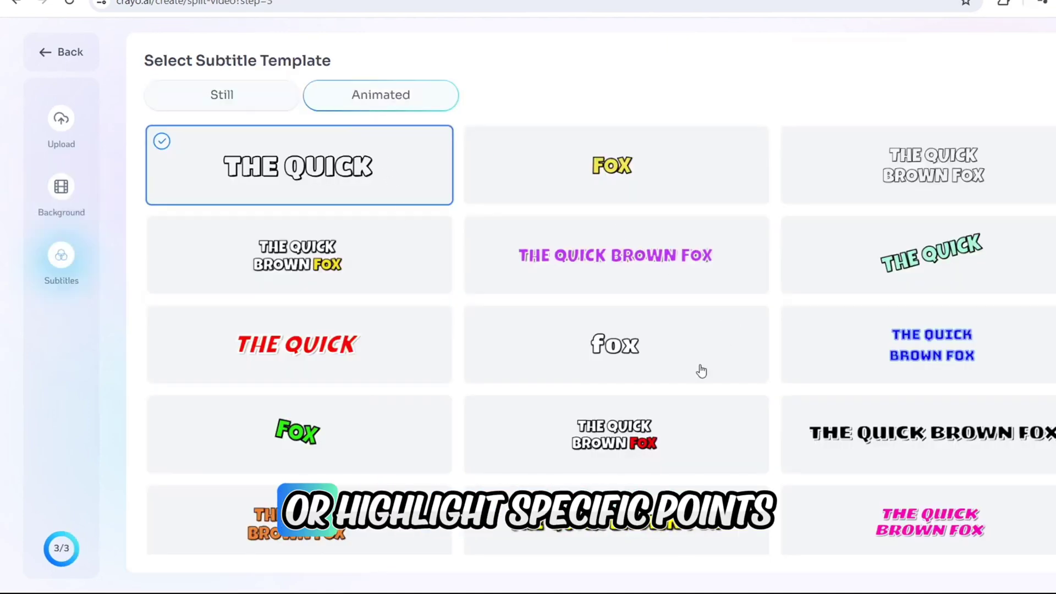
{"action": "left_click", "coordinate": [599, 448]}
{"action": "scroll", "coordinate": [600, 448], "scroll_direction": "down", "scroll_amount": 1}
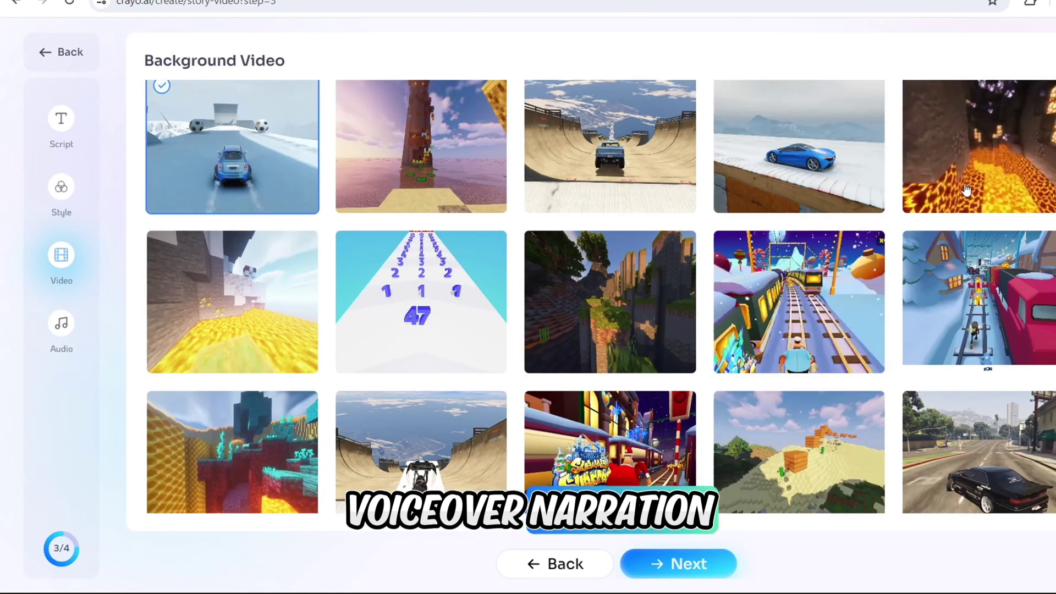
{"action": "left_click", "coordinate": [685, 564]}
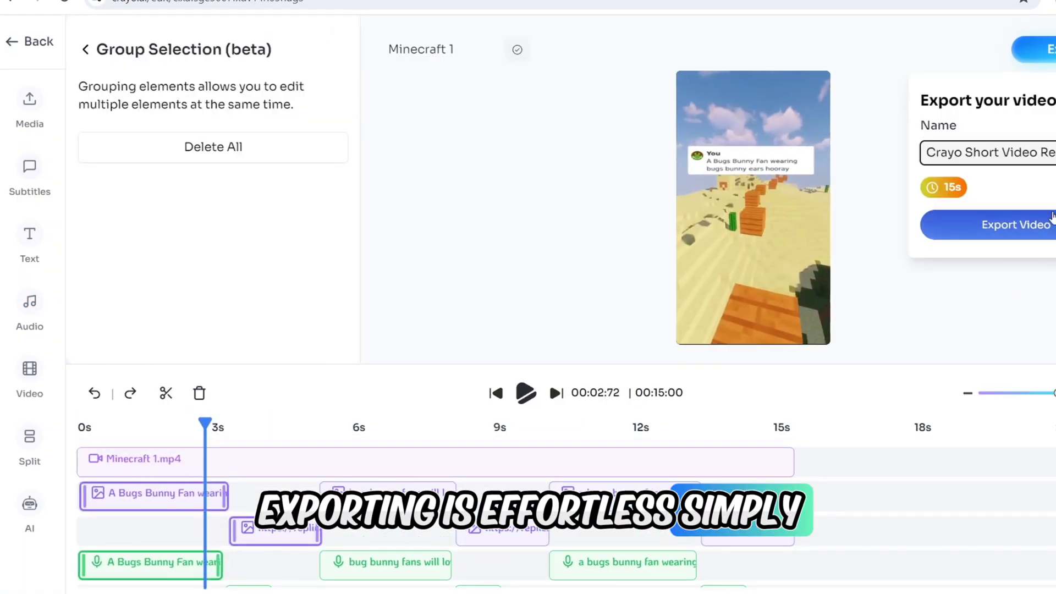
Step: Start the export, then open the Crayo media library to replace the narration audio
{"action": "left_click", "coordinate": [1048, 227]}
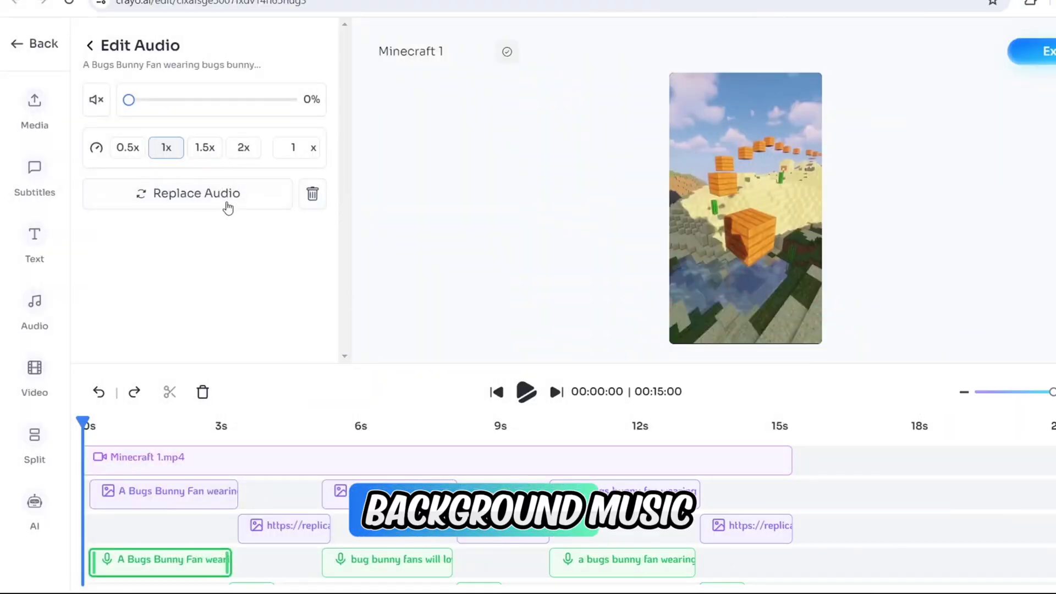
{"action": "left_click", "coordinate": [213, 197]}
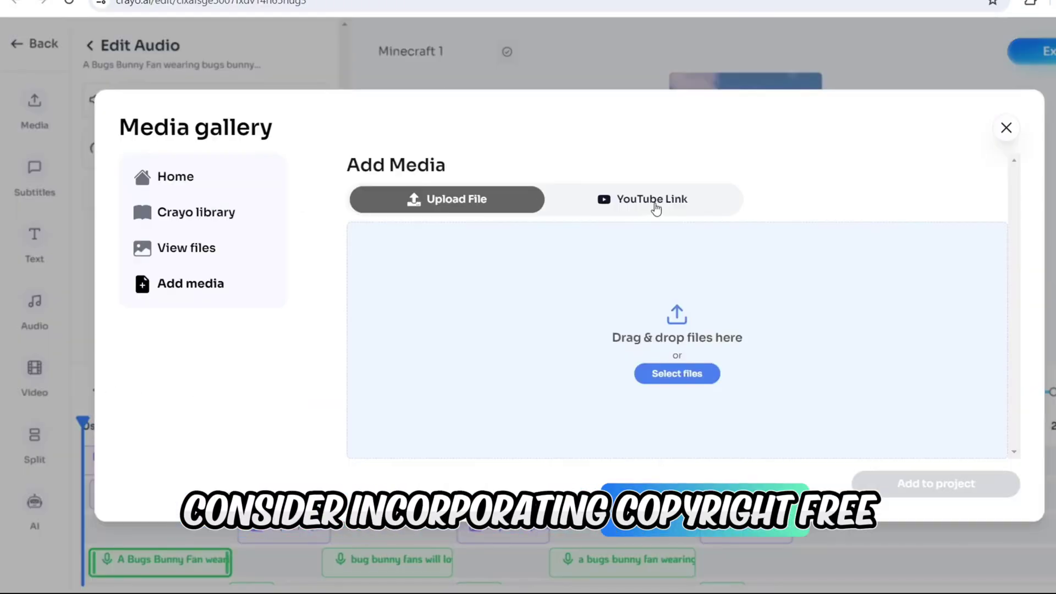
{"action": "left_click", "coordinate": [219, 217]}
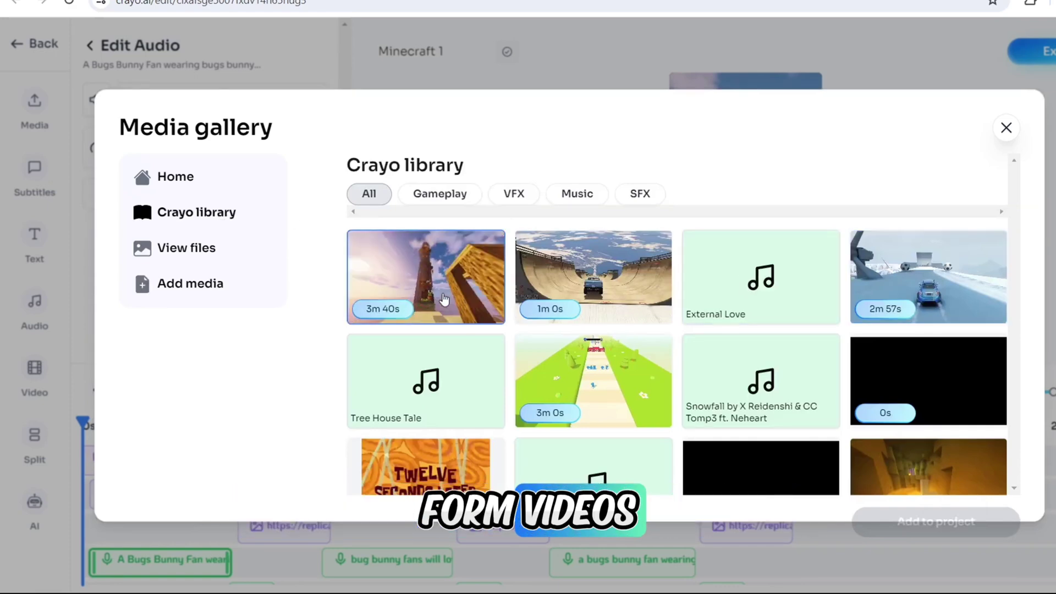
Step: Browse the Gameplay, VFX, SFX and Music filters, selecting the Molotov Cocktail sound effect
{"action": "left_click", "coordinate": [440, 193]}
{"action": "left_click", "coordinate": [198, 245]}
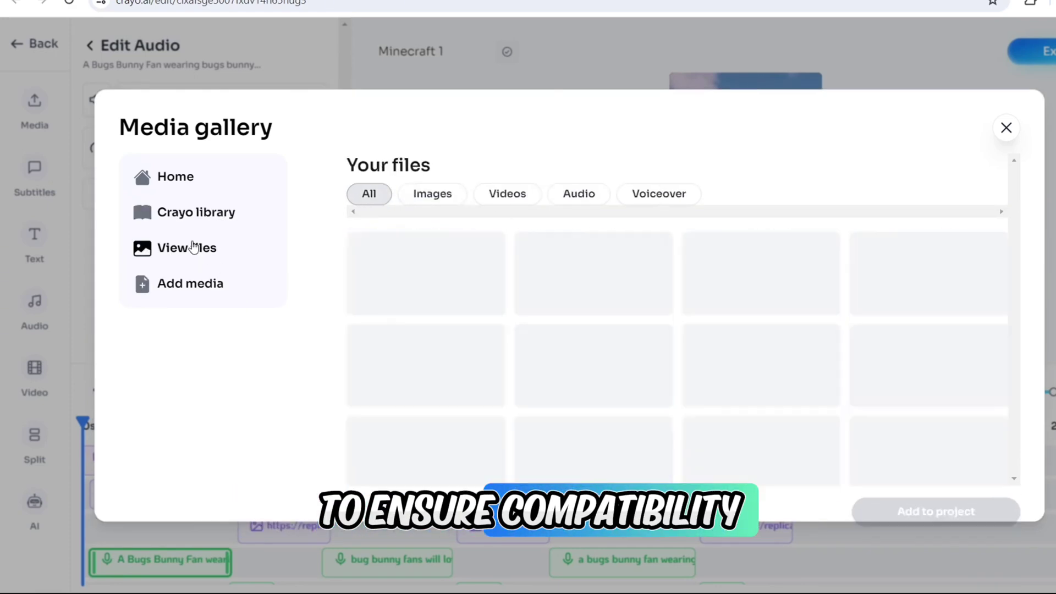
{"action": "left_click", "coordinate": [176, 214]}
{"action": "left_click", "coordinate": [496, 199]}
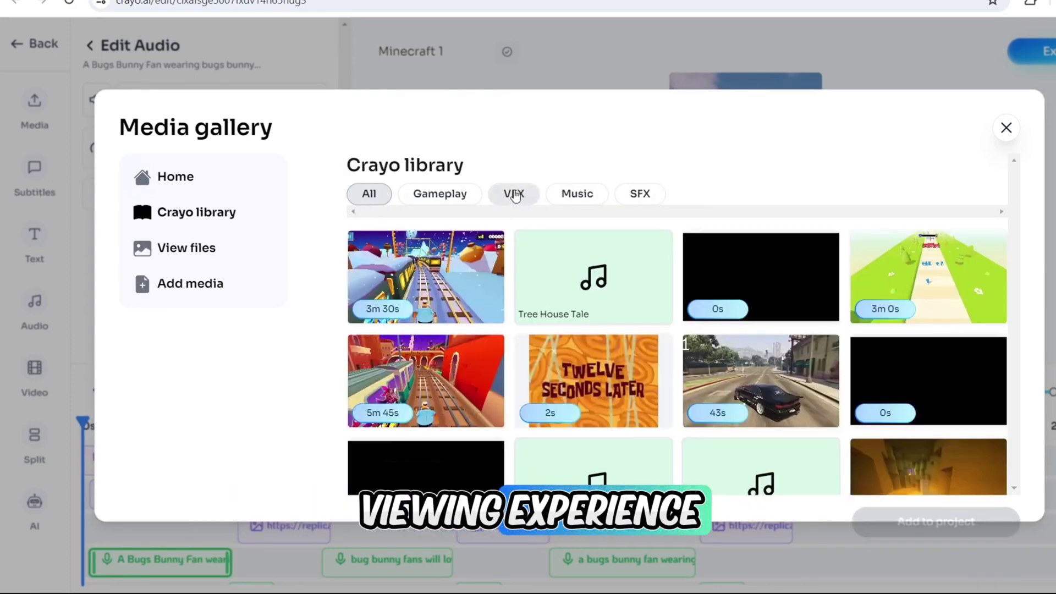
{"action": "left_click", "coordinate": [639, 193]}
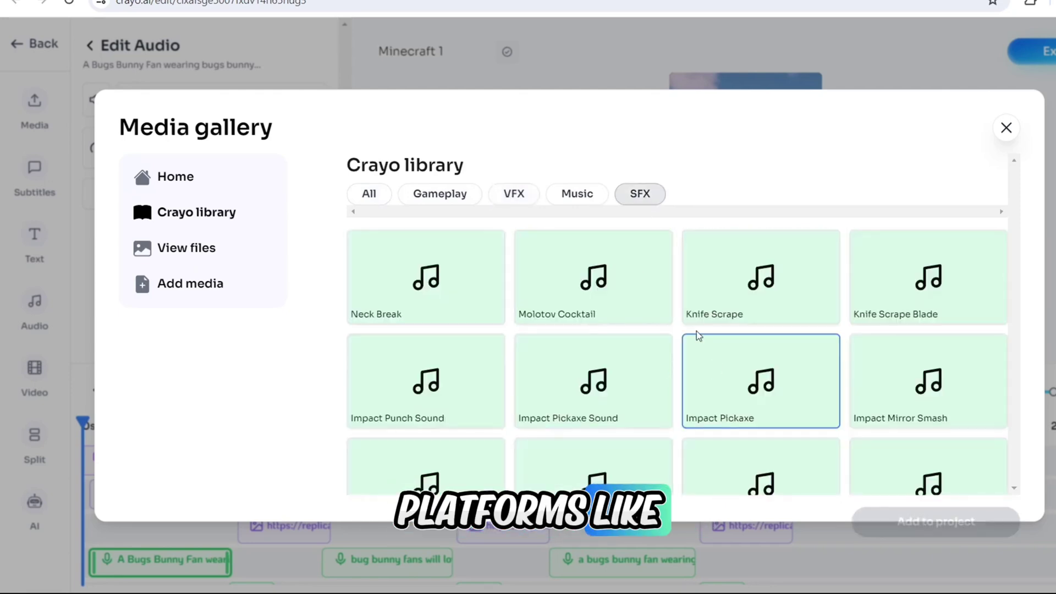
{"action": "double_click", "coordinate": [592, 277]}
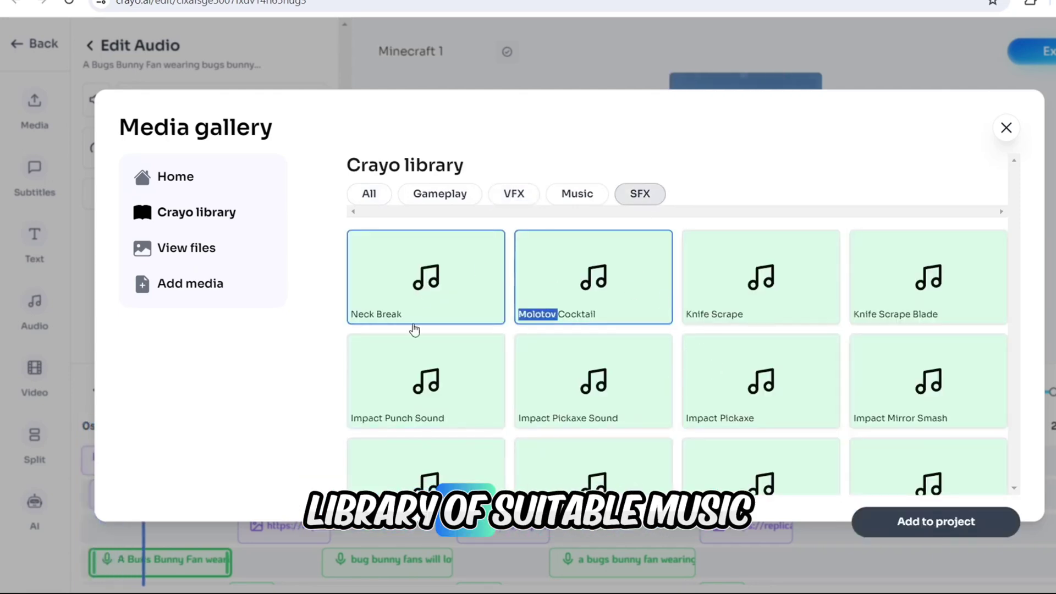
{"action": "left_click", "coordinate": [577, 194]}
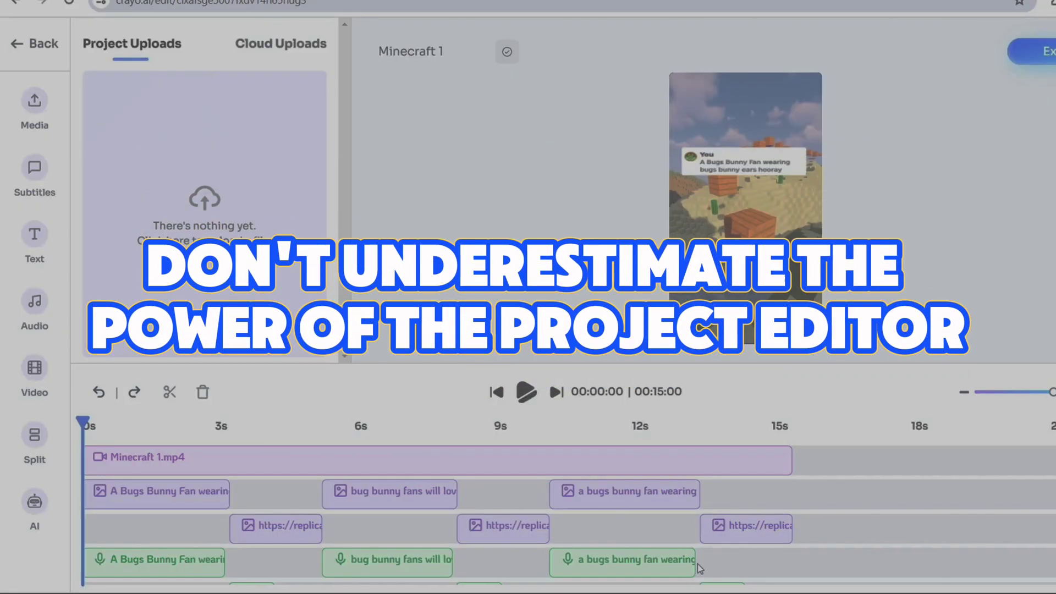
Step: Group the first image, image-link and narration clips, then start renaming the export 'Short v'
{"action": "left_click", "coordinate": [152, 503]}
{"action": "left_click", "coordinate": [281, 531], "text": "shift"}
{"action": "left_click_drag", "start_coordinate": [277, 440], "coordinate": [118, 490]}
{"action": "left_click", "coordinate": [92, 554], "text": "shift"}
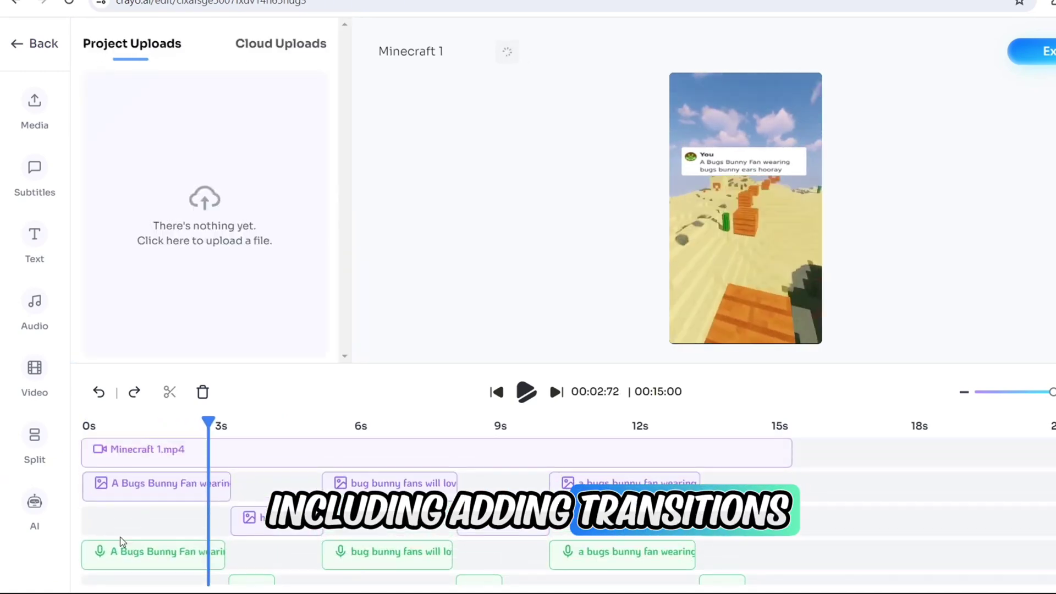
{"action": "left_click_drag", "start_coordinate": [287, 565], "coordinate": [142, 501]}
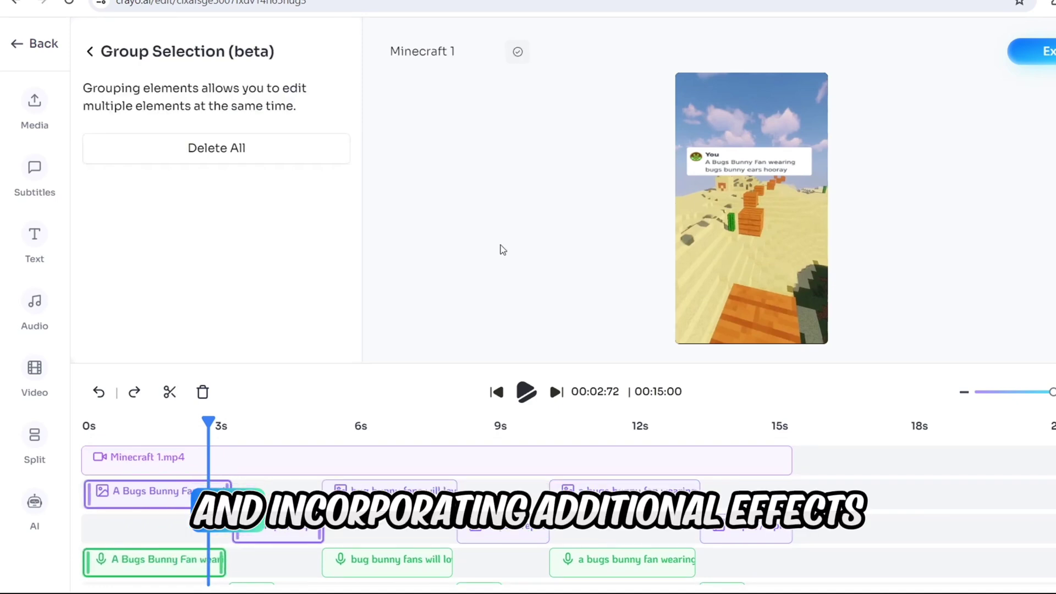
{"action": "left_click", "coordinate": [1037, 52]}
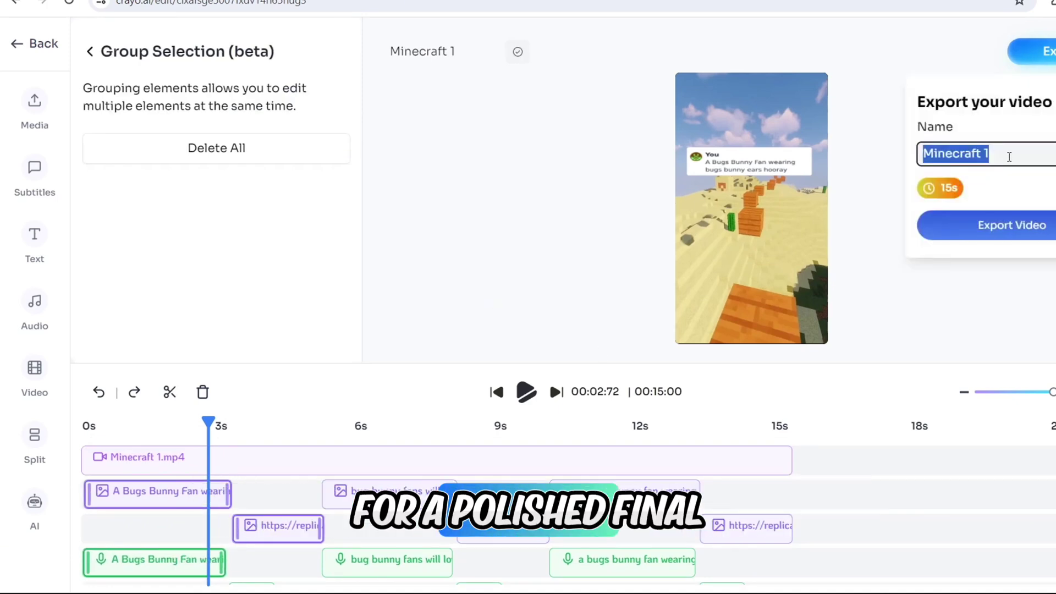
{"action": "type", "text": "Short v"}
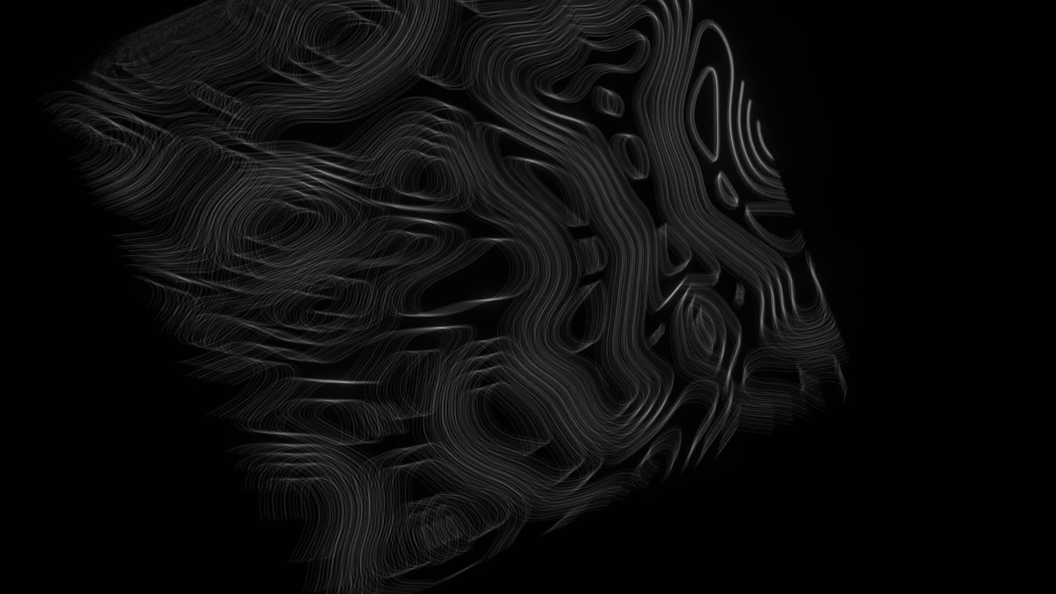